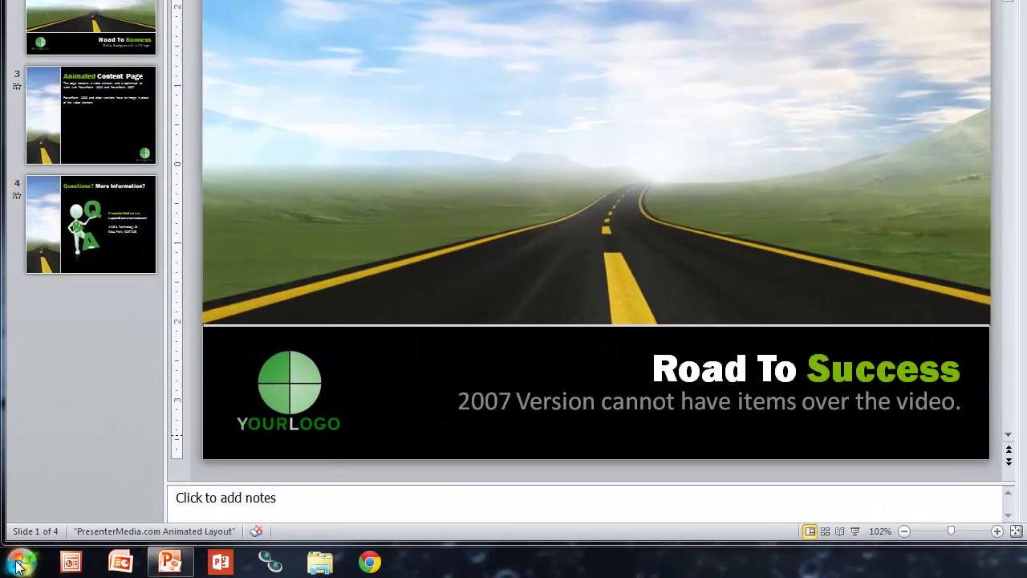
Open the Start menu's All Programs > Accessories folder to reach Sound Recorder.
key("super")
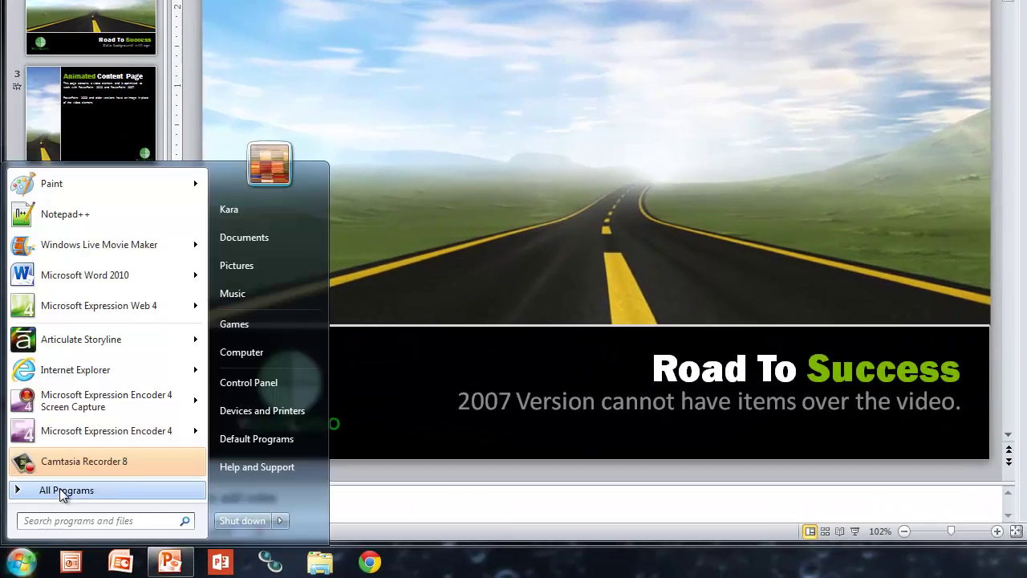
left_click(64, 491)
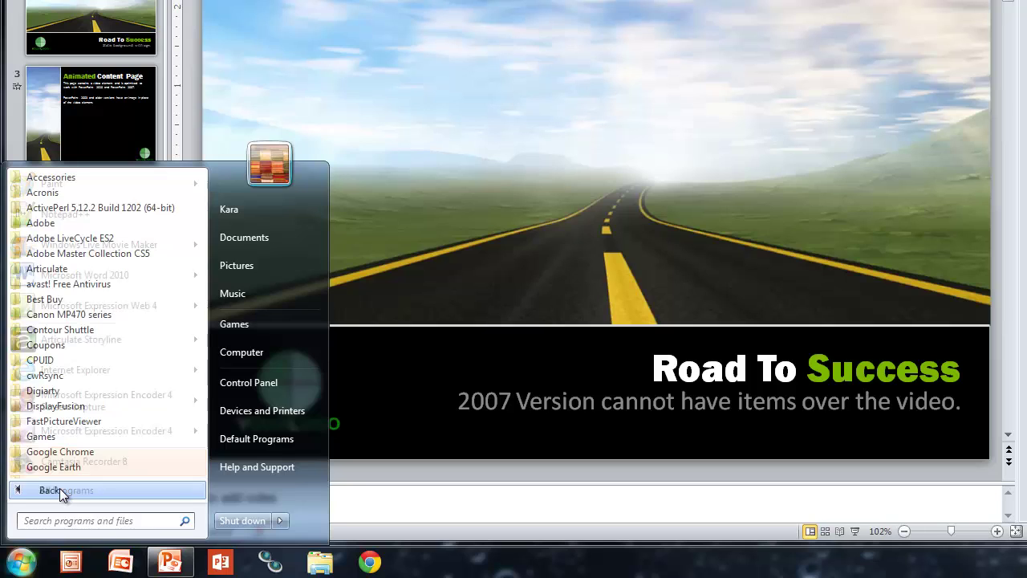
left_click(48, 178)
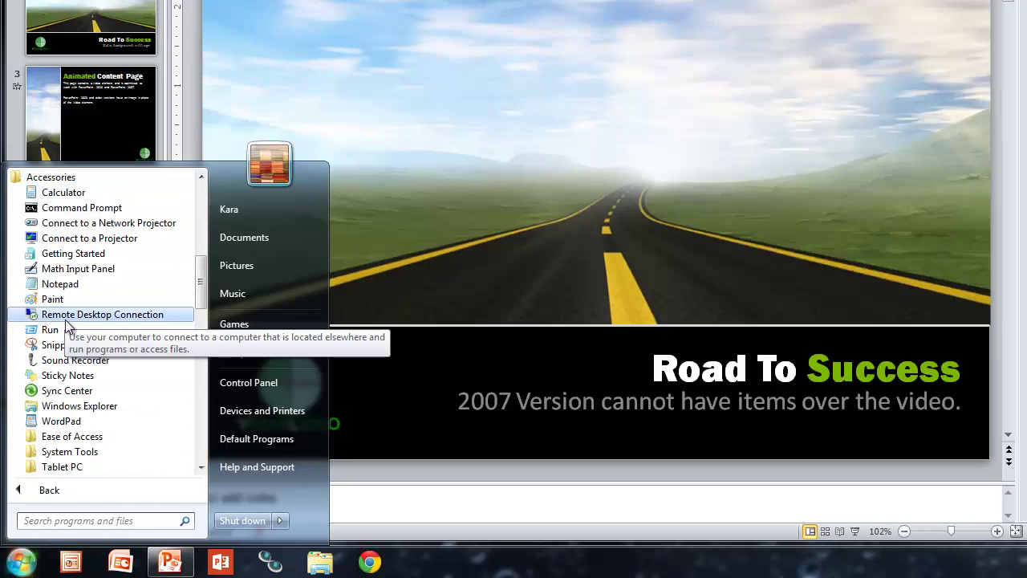
left_click(19, 565)
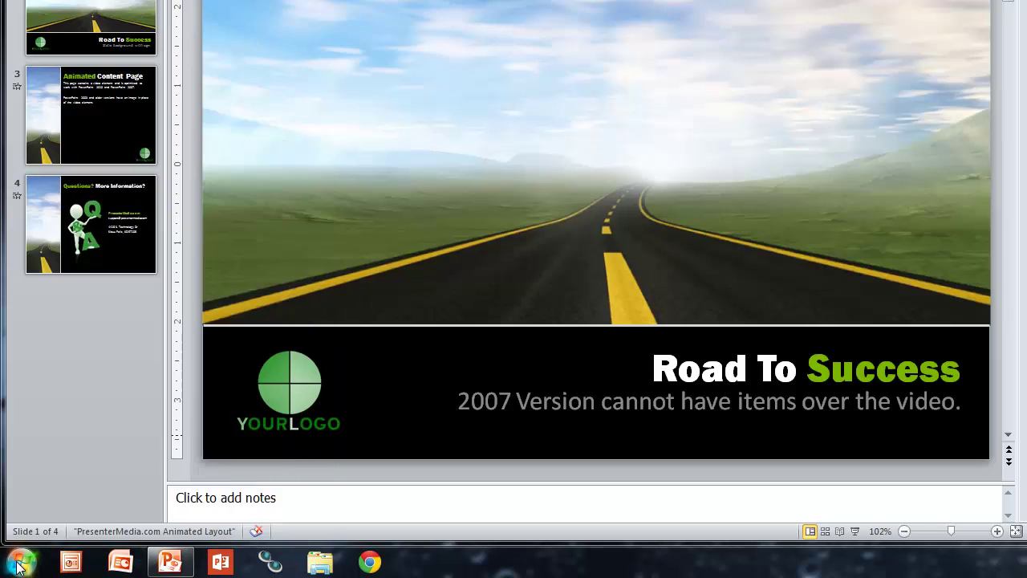
left_click(19, 565)
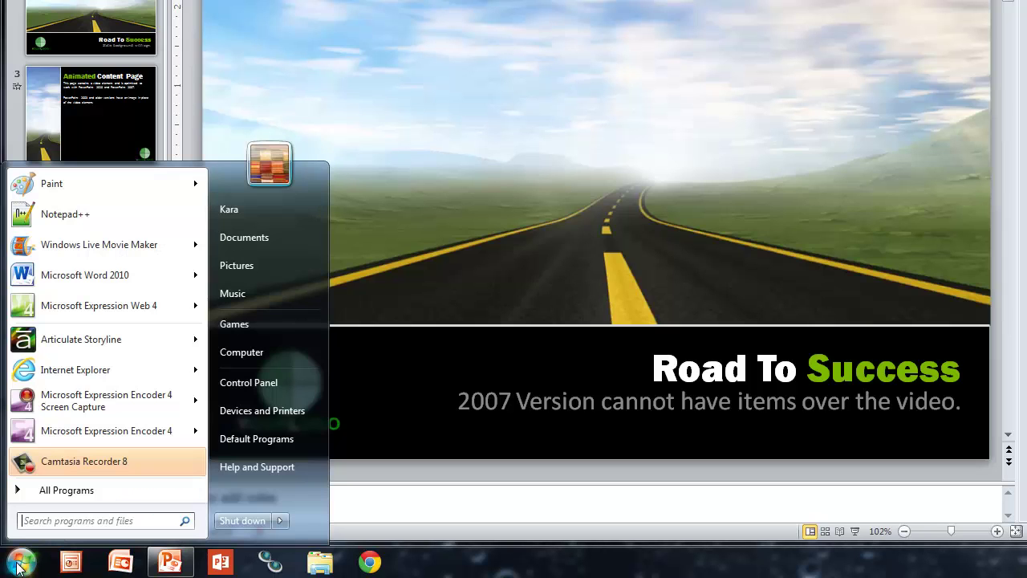
left_click(51, 491)
left_click(48, 177)
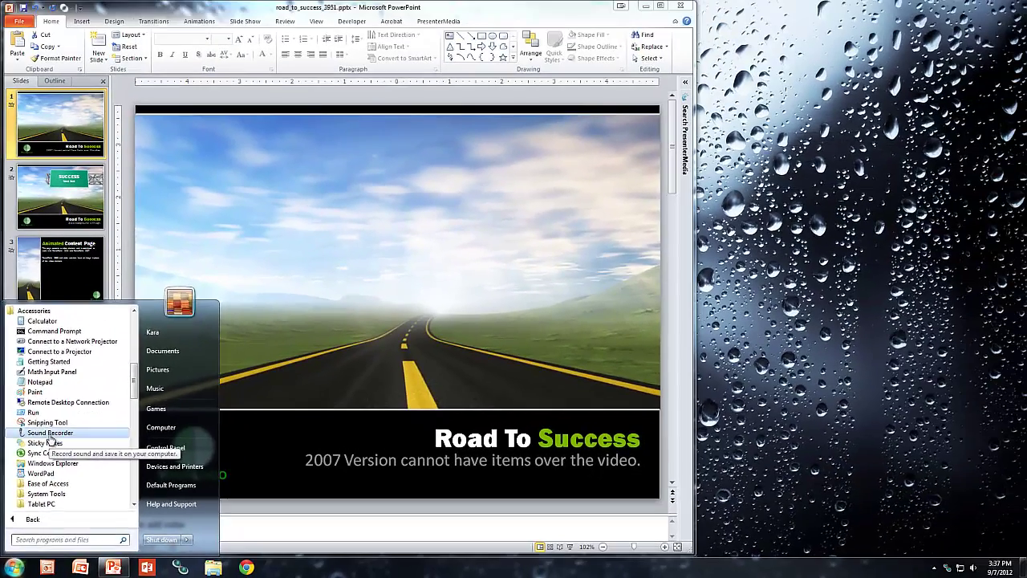
Launch Sound Recorder and drag its window right, clear of the PowerPoint slide.
left_click(65, 362)
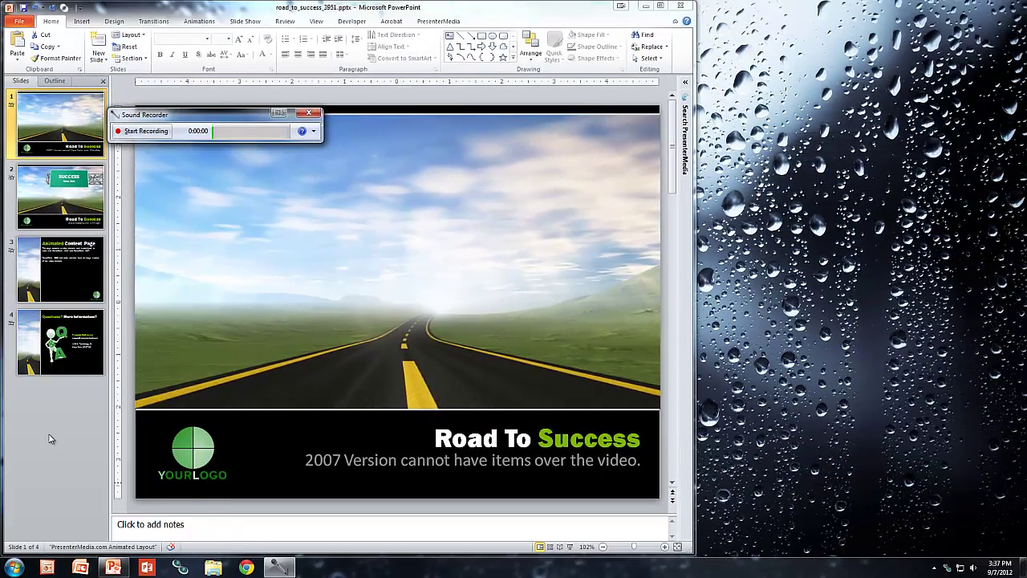
left_click_drag(166, 117, 755, 191)
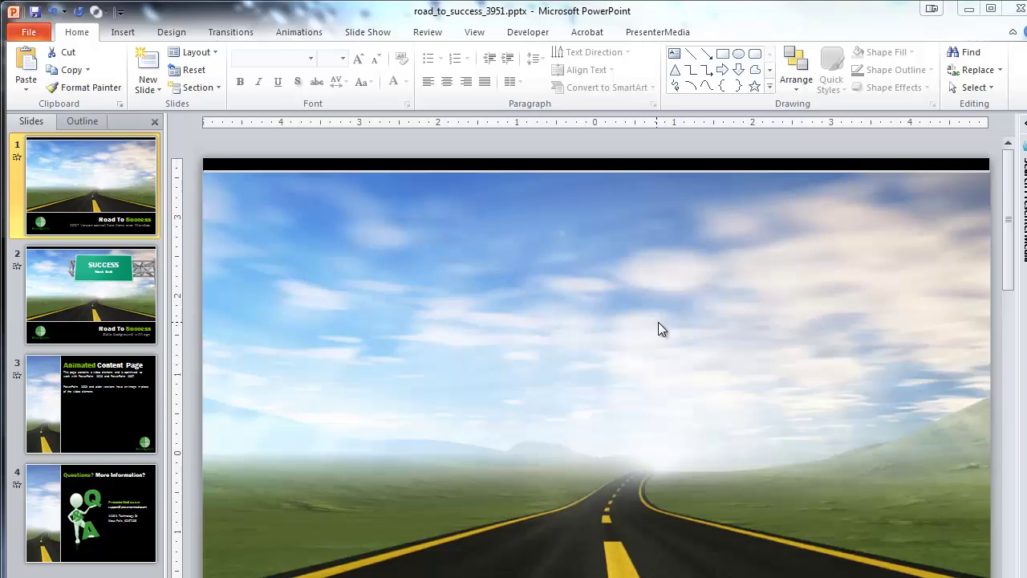
Record the slide show from the beginning with narrations and laser pointer unchecked.
left_click(357, 34)
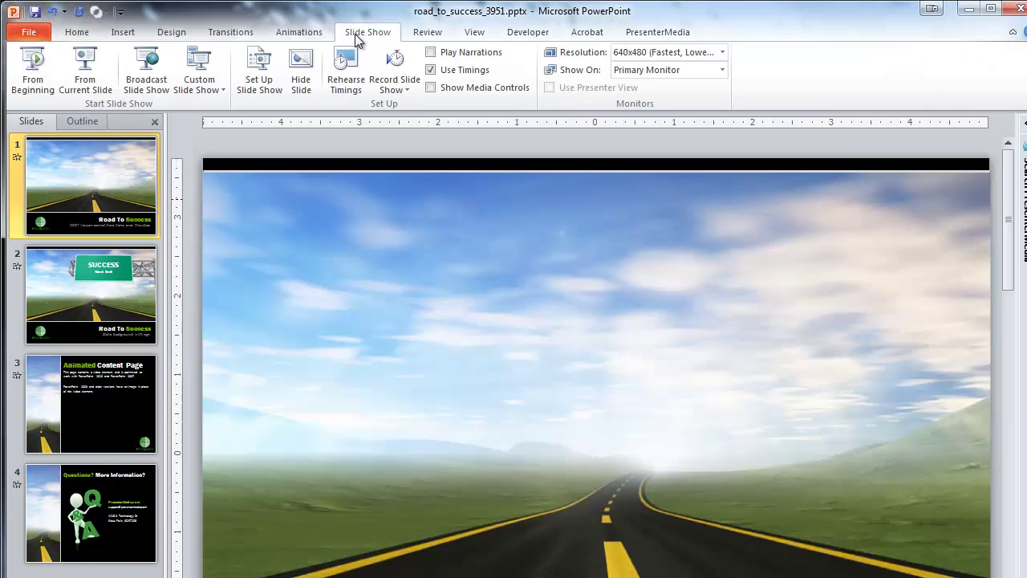
left_click(377, 89)
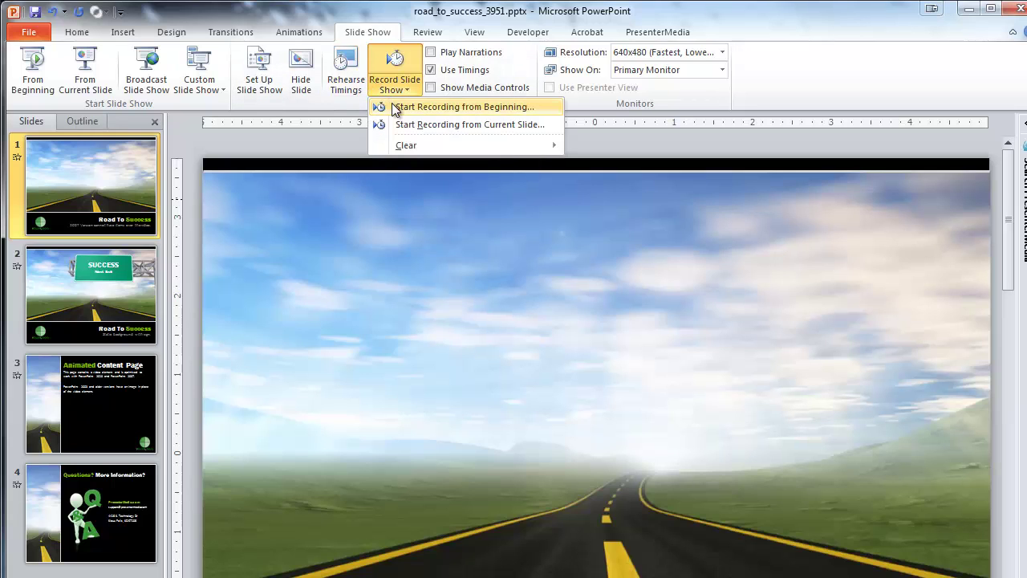
left_click(401, 106)
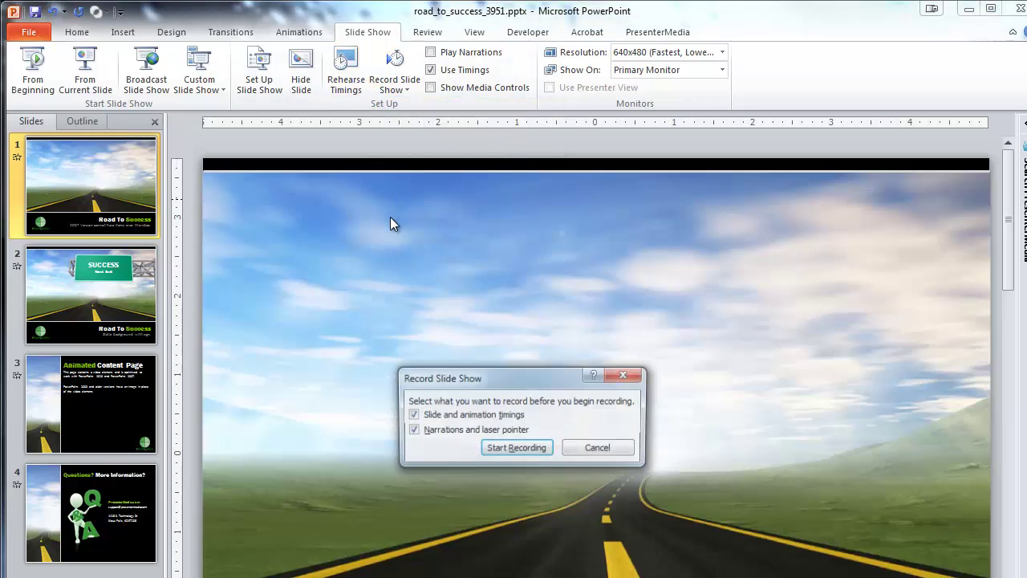
left_click(427, 435)
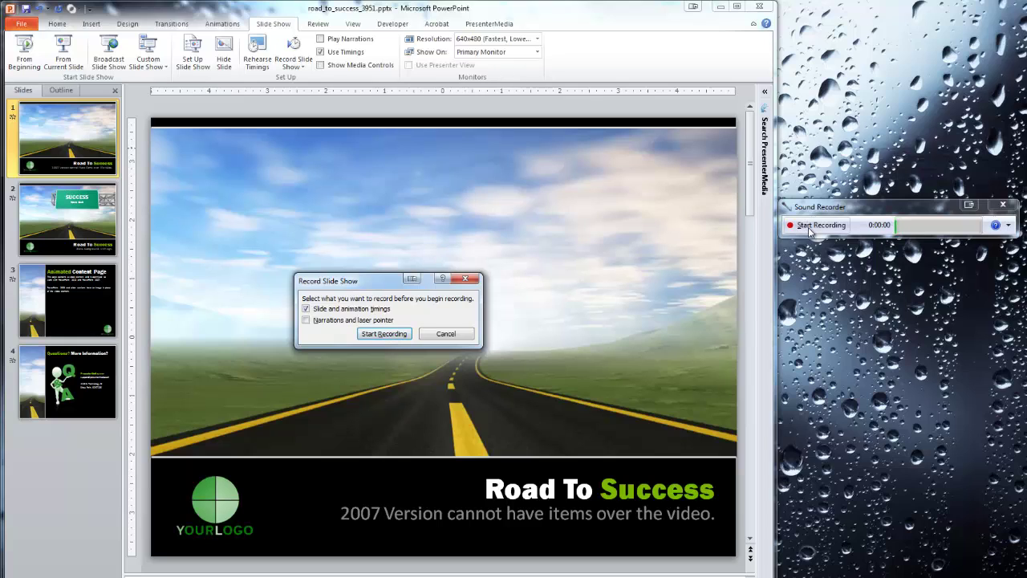
Record audio while advancing through all four slides, ending the run at 0:00:38.
key("alt+Tab")
left_click(394, 335)
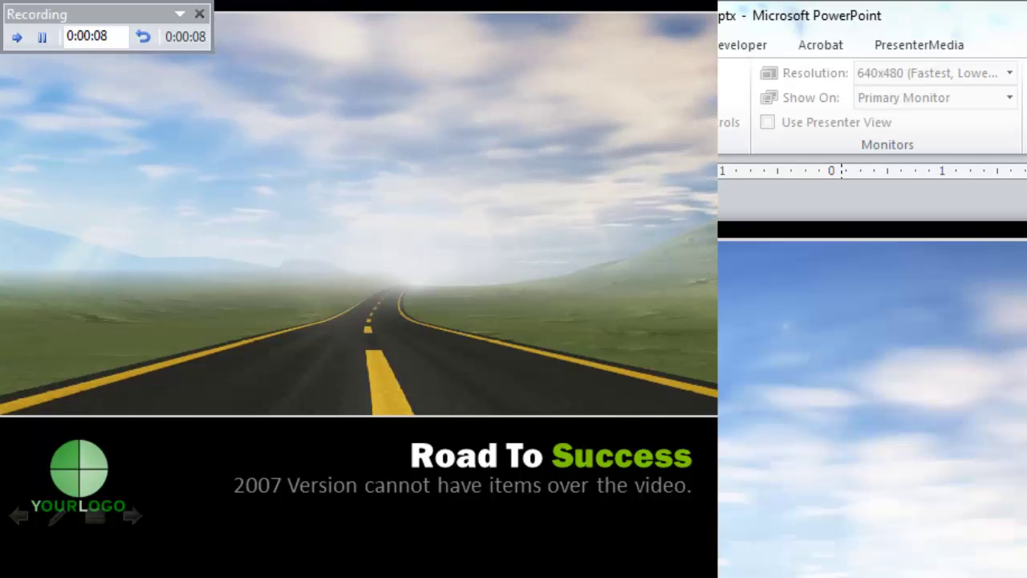
key("Right")
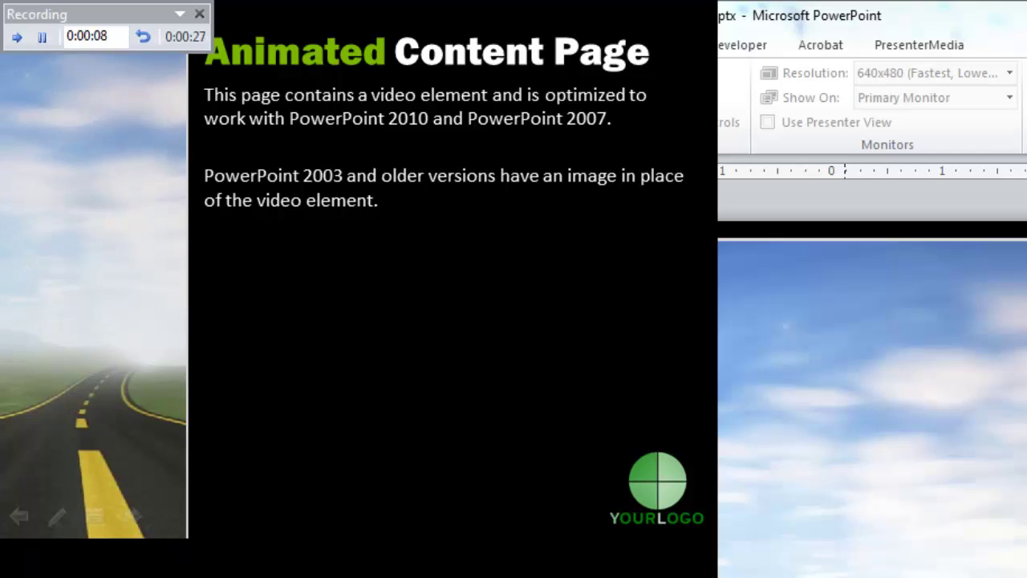
key("Right")
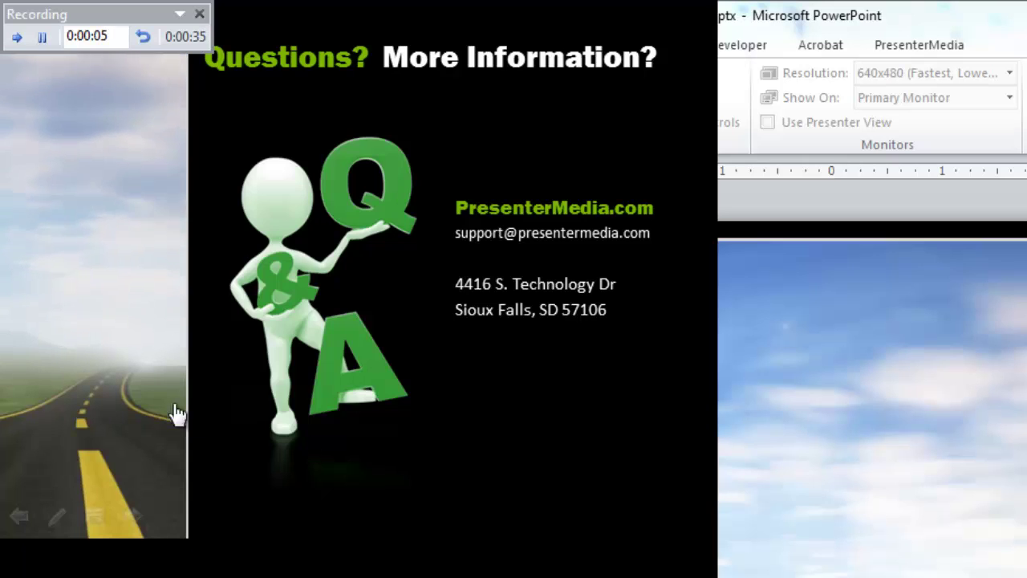
left_click(199, 13)
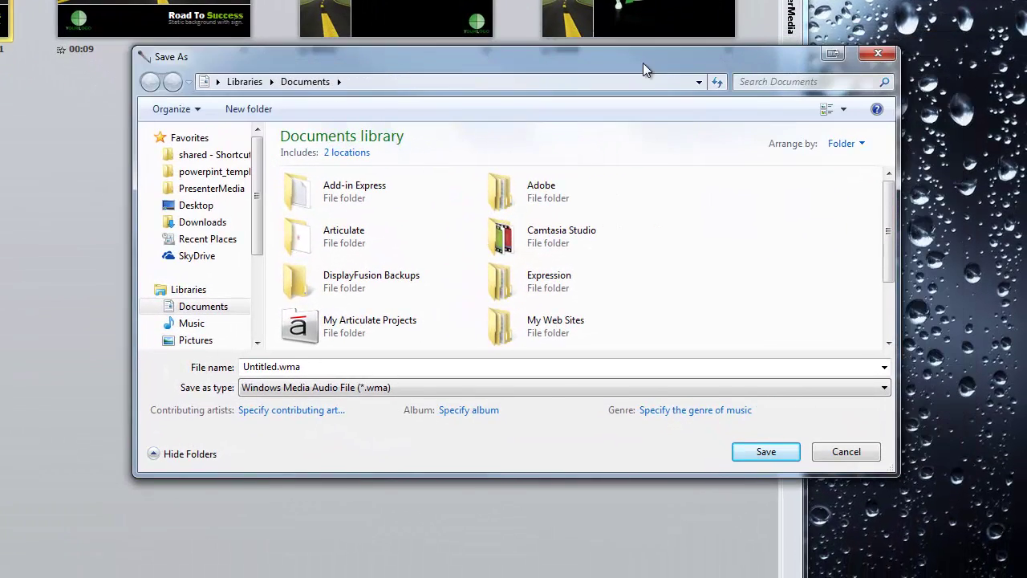
Save the Sound Recorder audio to the Desktop as Background.wma.
double_click(361, 367)
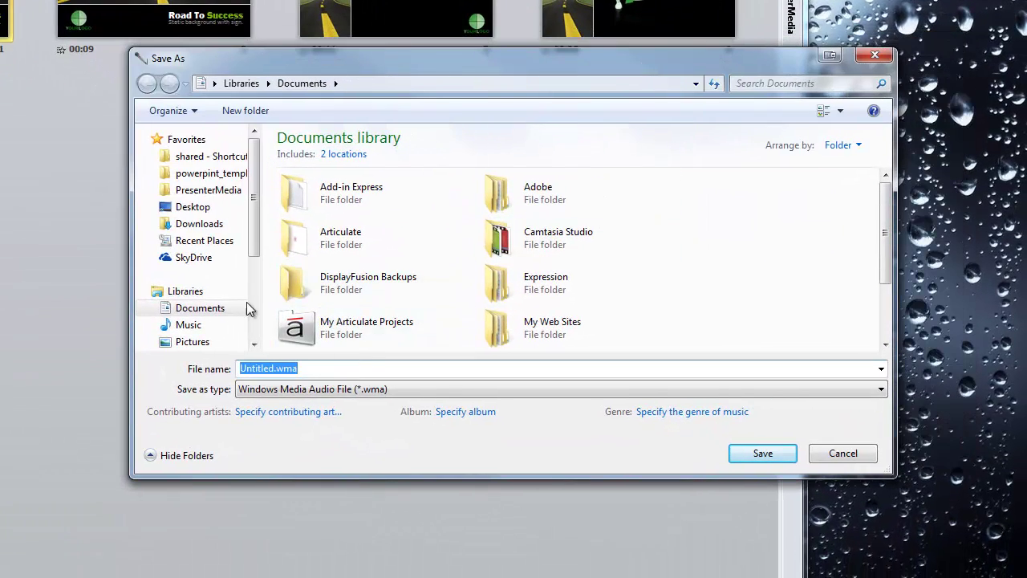
left_click(192, 207)
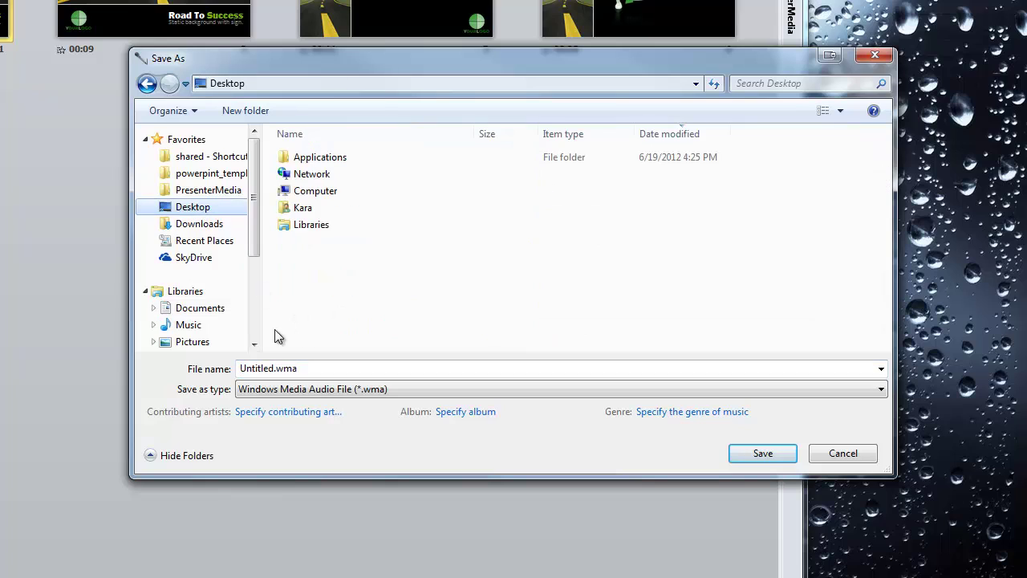
double_click(320, 374)
type("Background")
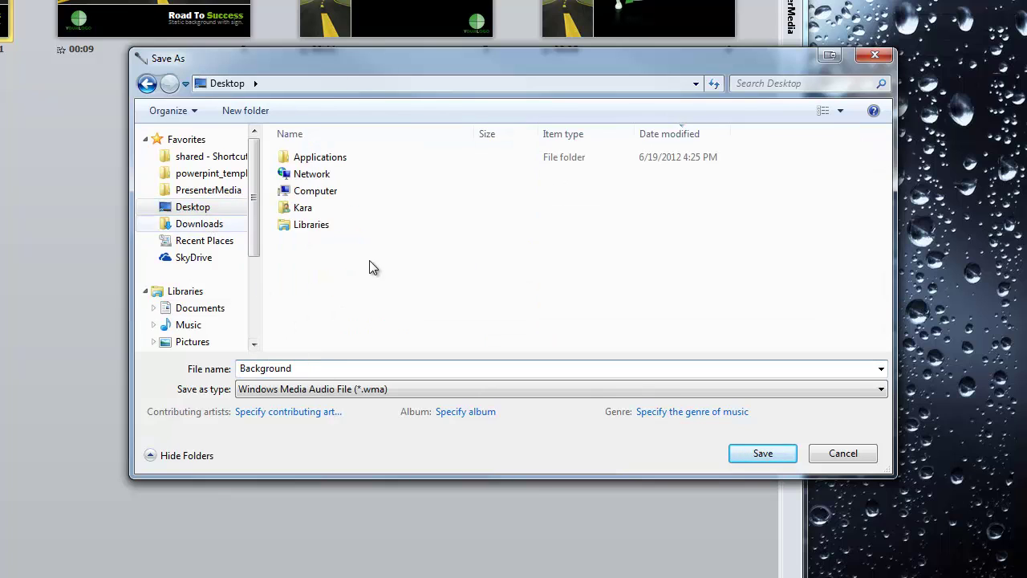
left_click(745, 458)
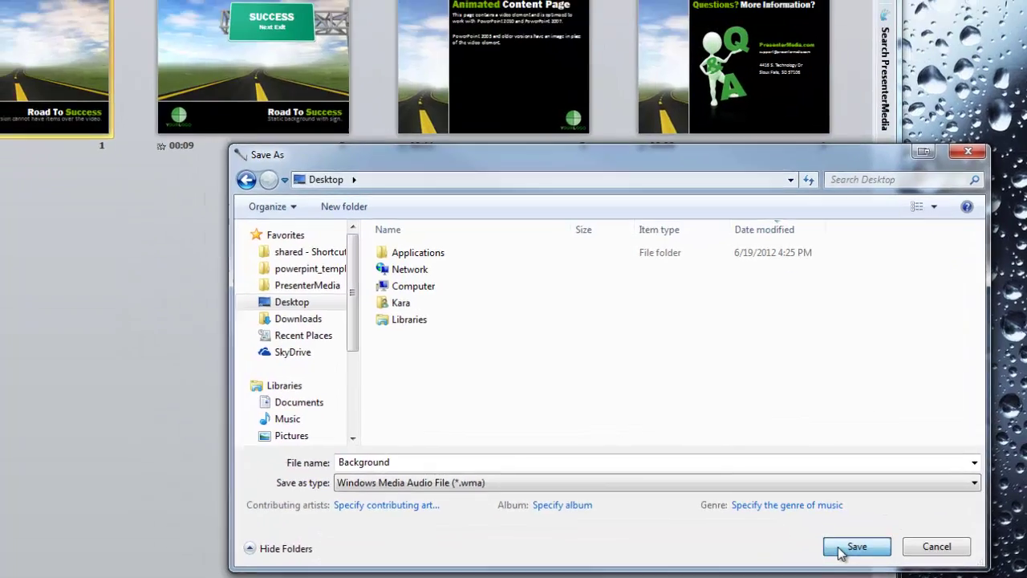
left_click(761, 454)
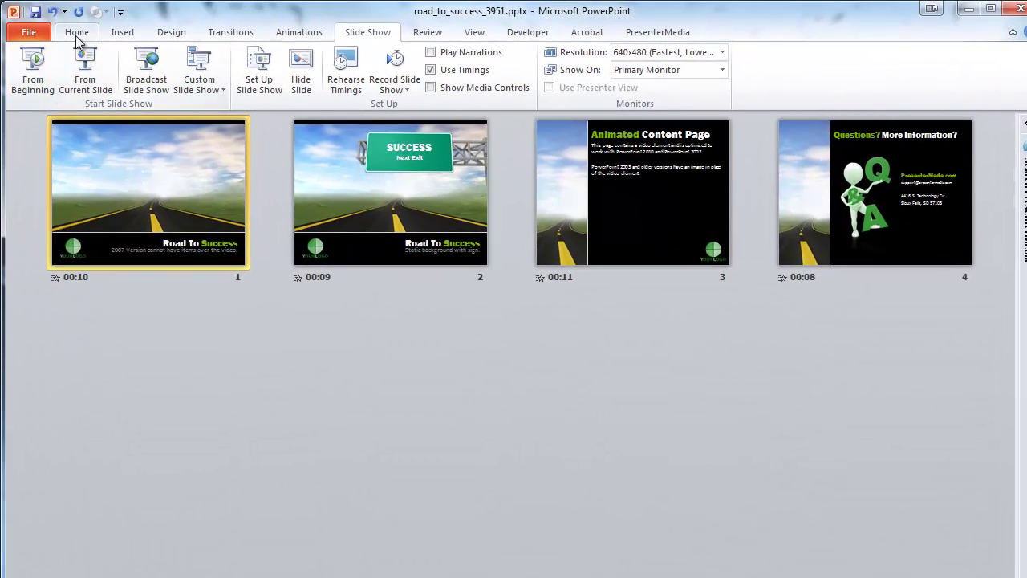
Move through the Home and File views, ending on the Insert ribbon.
left_click(77, 37)
left_click(28, 36)
left_click(82, 37)
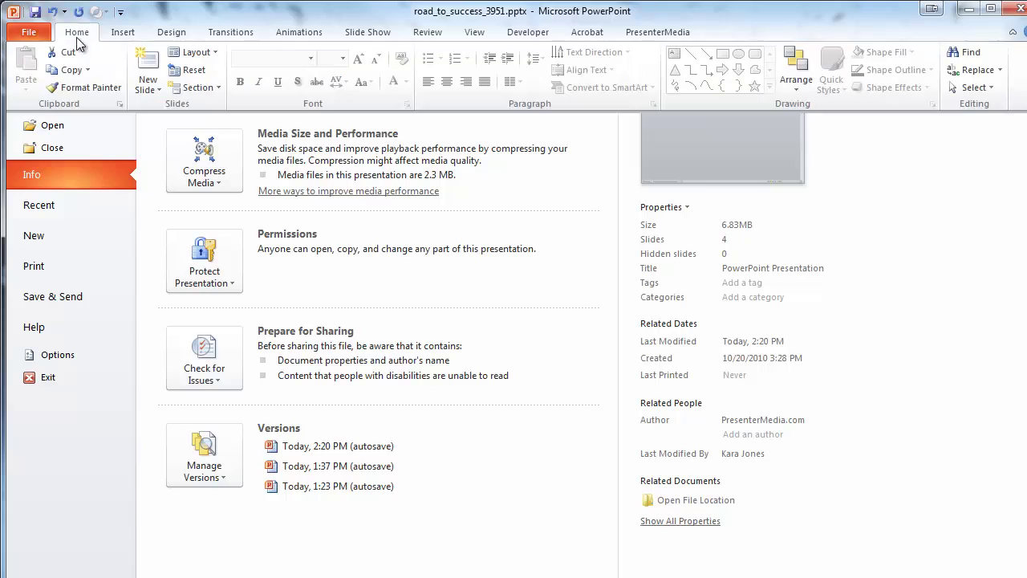
left_click(123, 32)
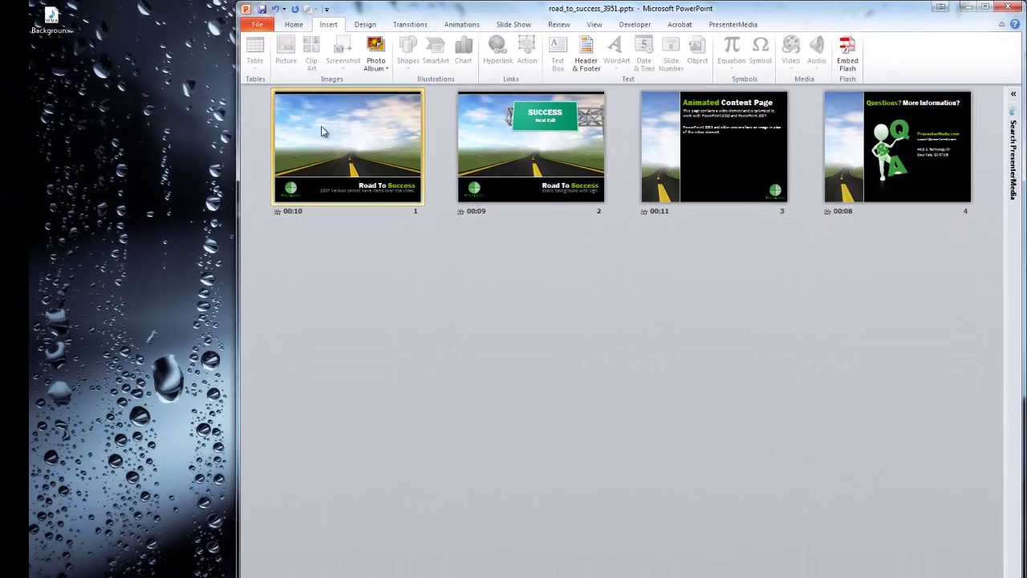
Insert Background.wma onto slide 1 and place its speaker icon beside the YOURLOGO logo.
double_click(319, 131)
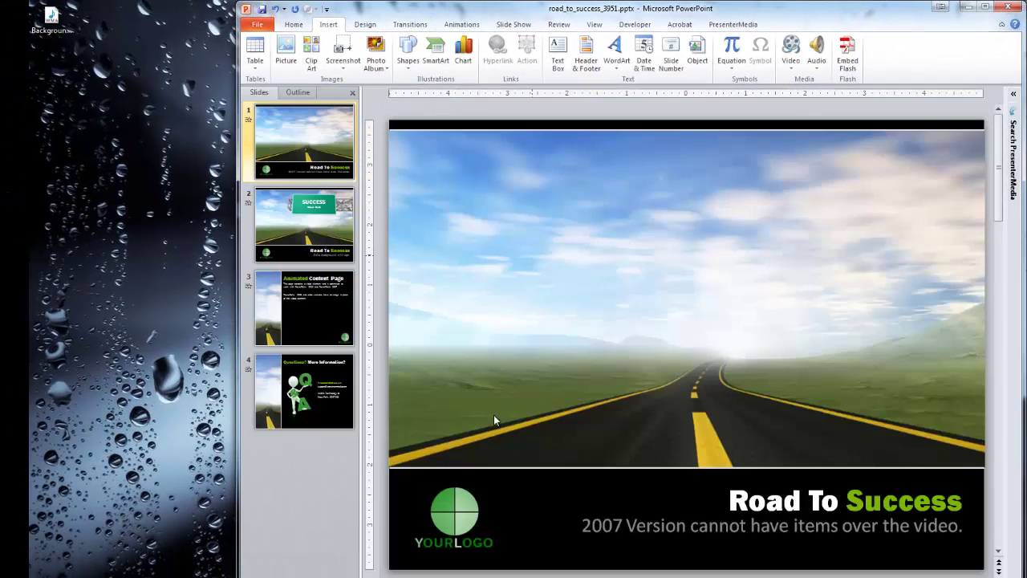
left_click(817, 71)
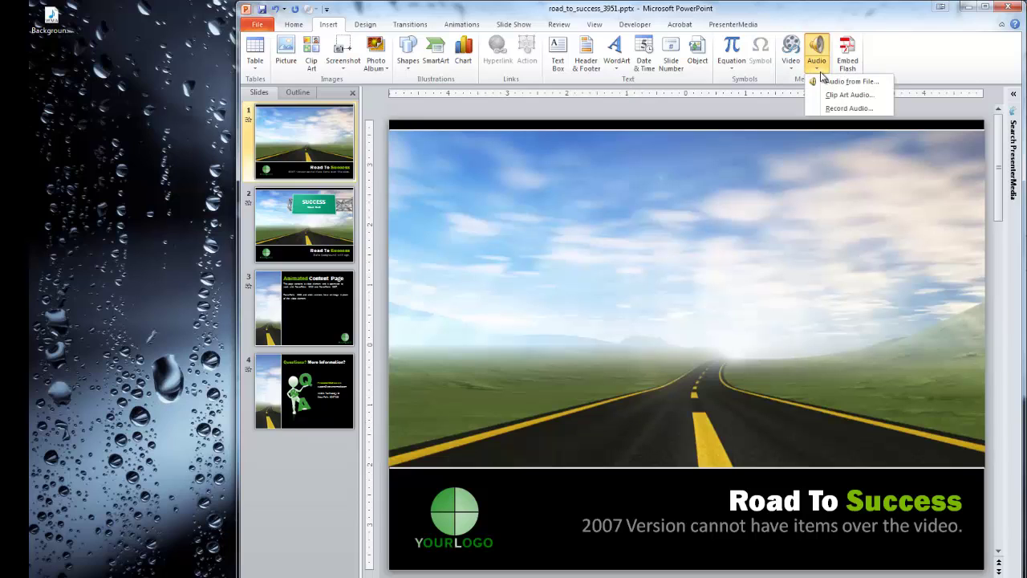
left_click(828, 83)
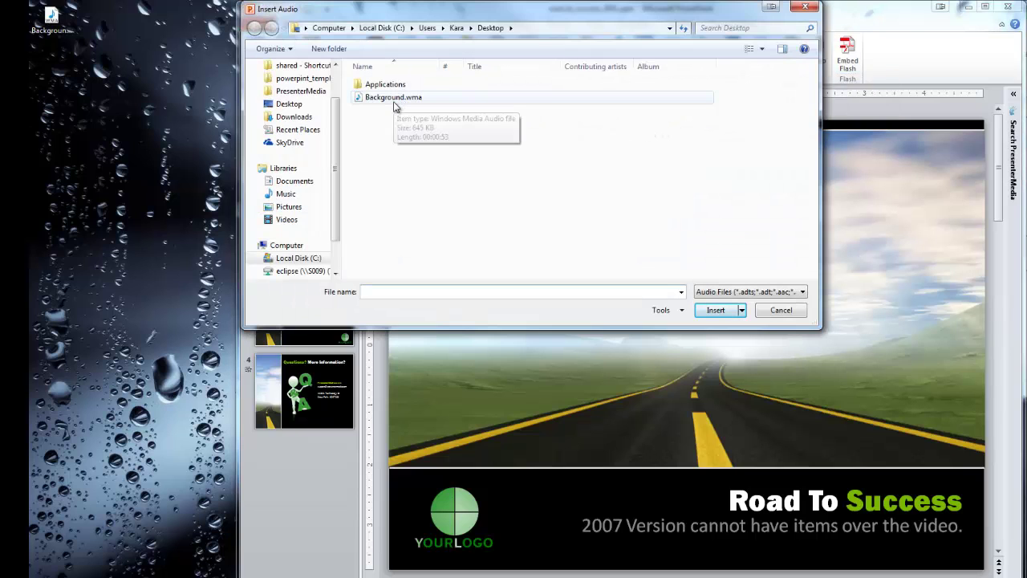
double_click(394, 99)
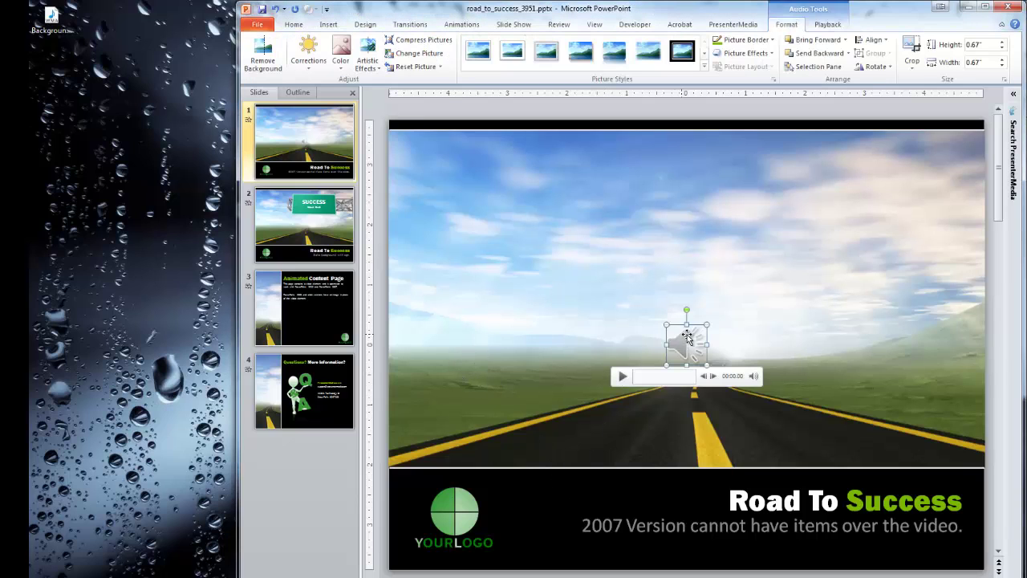
left_click_drag(612, 417, 455, 510)
left_click(530, 494)
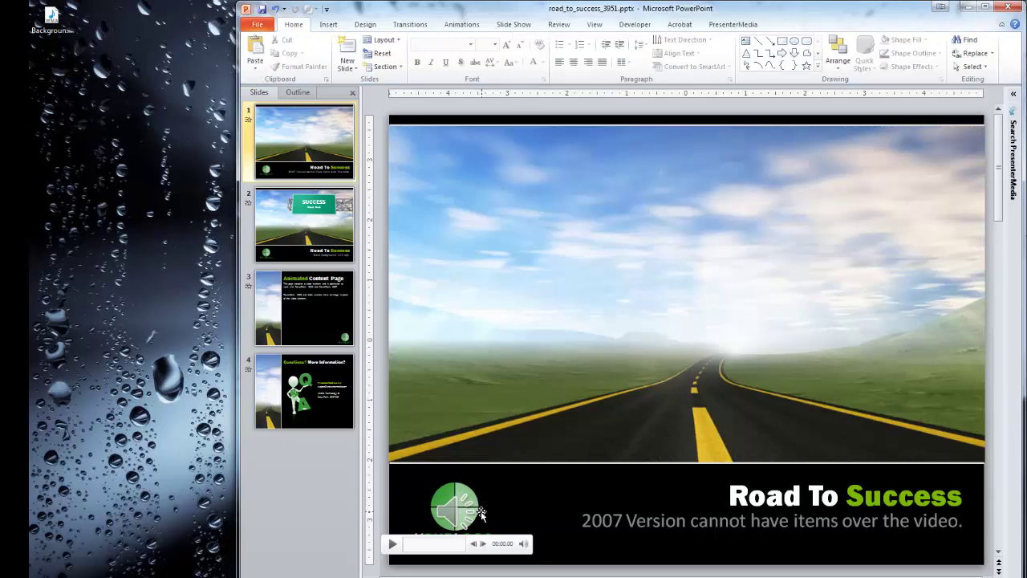
Set the audio clip's playback Start option to Automatically.
left_click(455, 510)
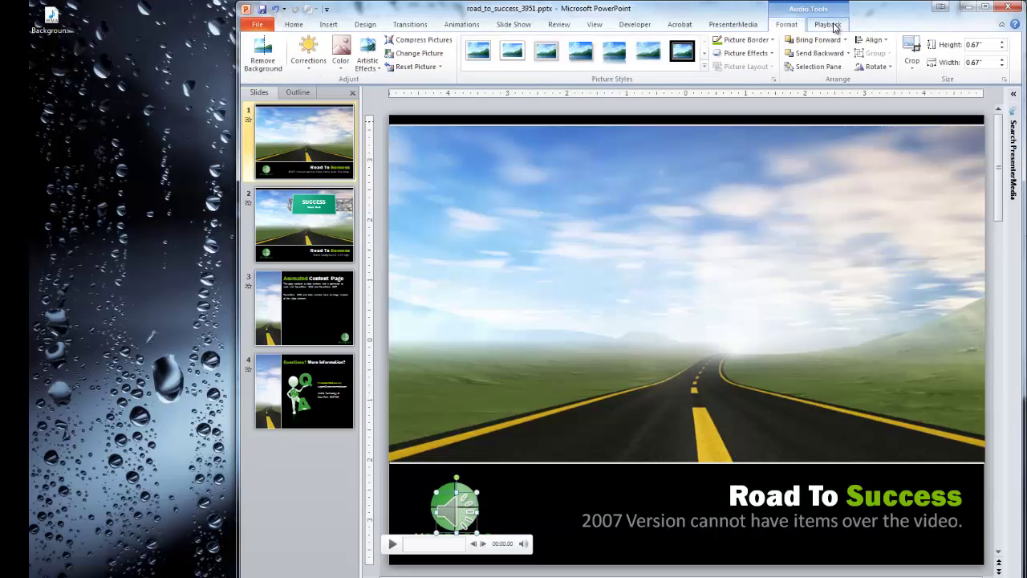
left_click(835, 27)
left_click(593, 44)
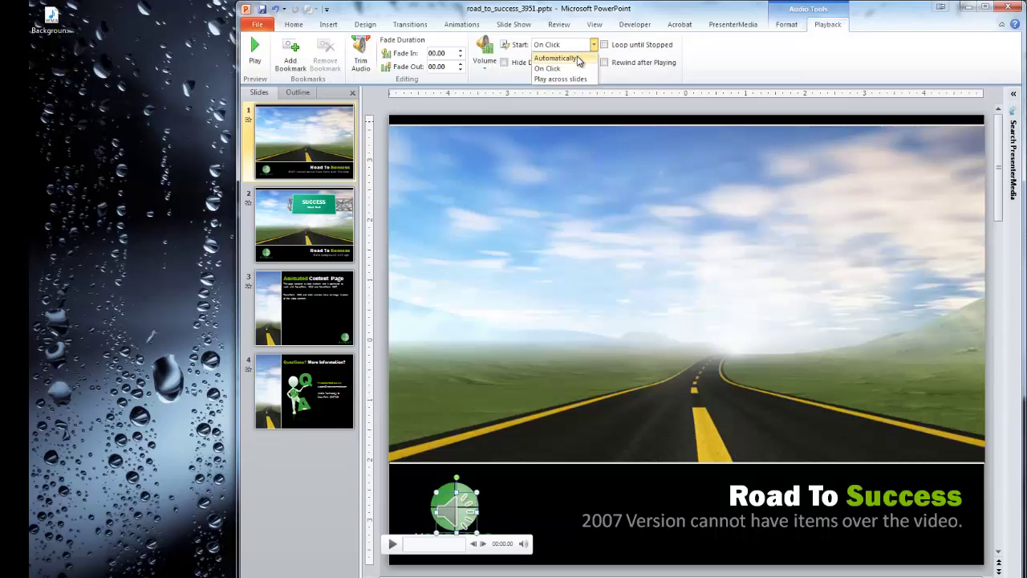
left_click(577, 58)
In the Animation Pane, set Background.wma to Start With Previous.
left_click(462, 24)
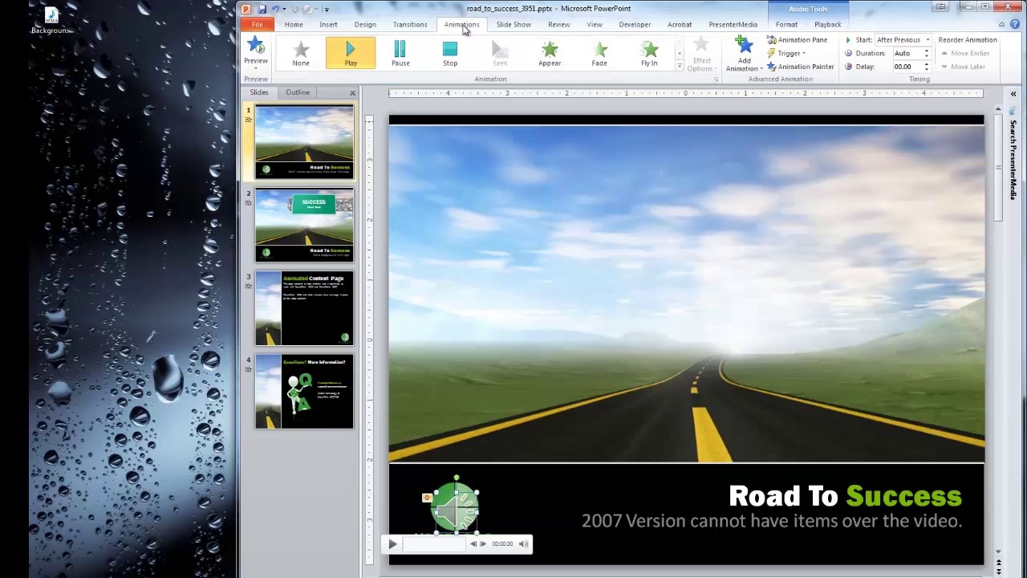
left_click(799, 40)
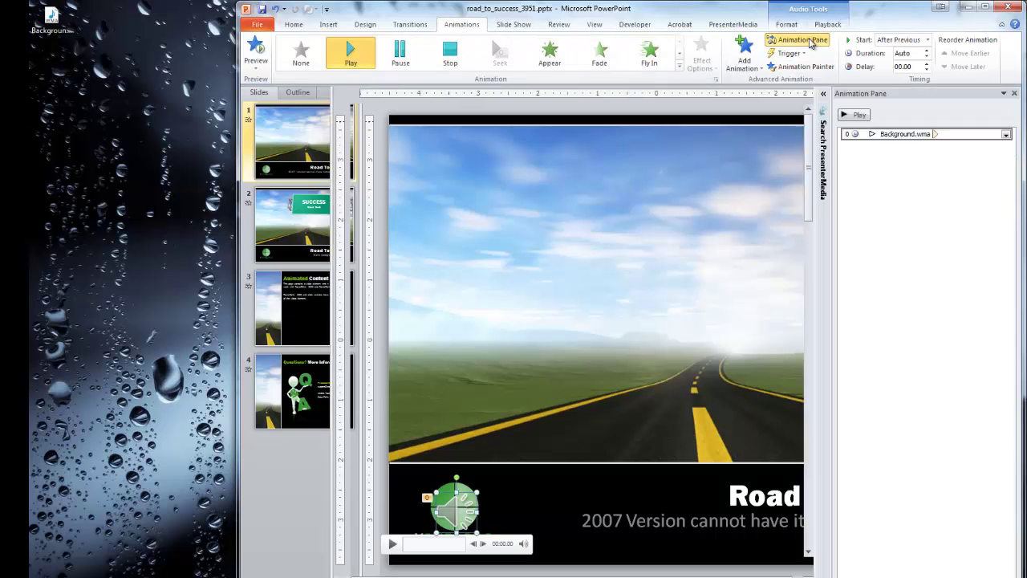
left_click(1007, 134)
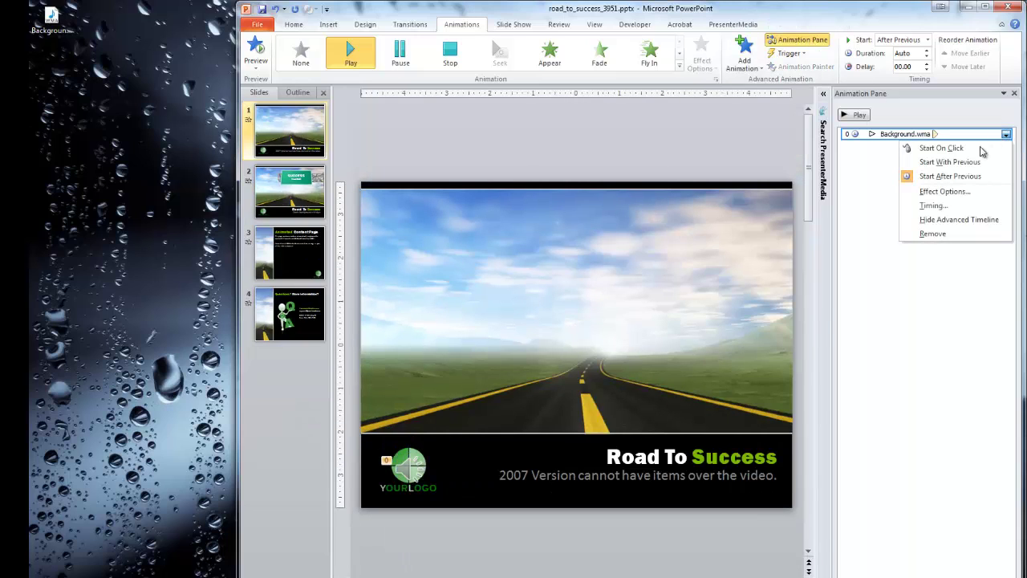
left_click(966, 162)
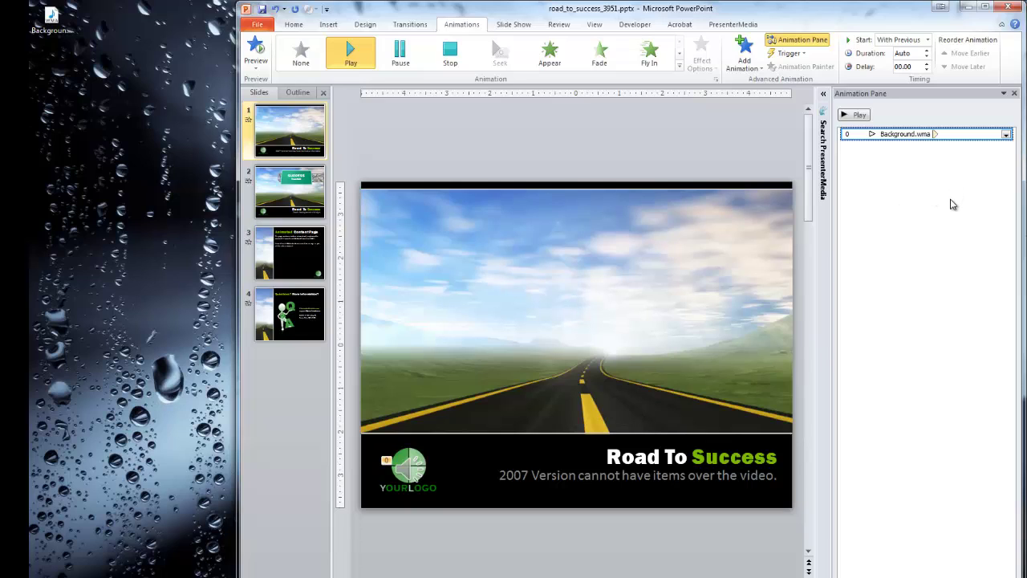
left_click(1007, 135)
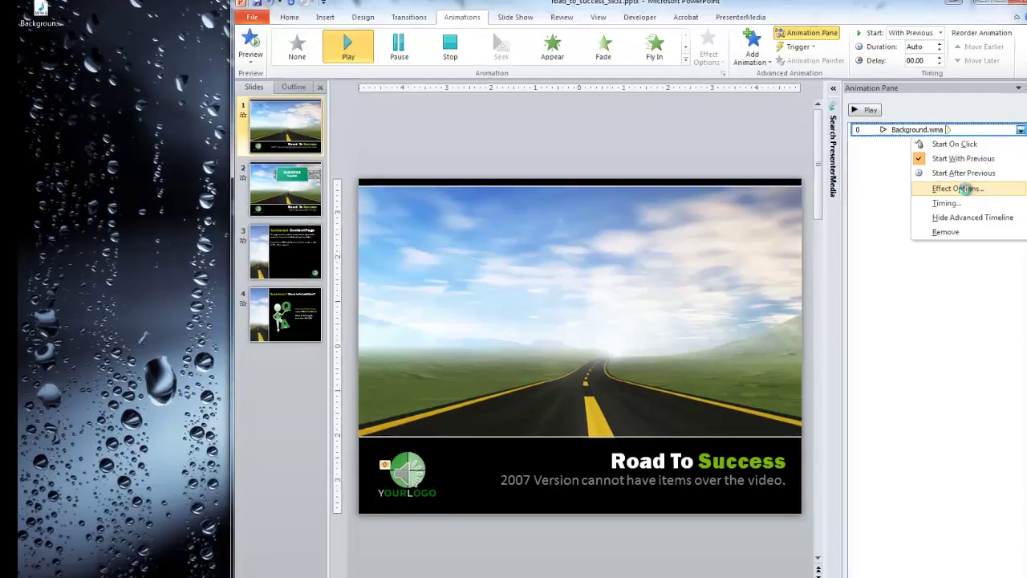
In the Play Audio effect options, make Background.wma stop playing after 4 slides.
left_click(948, 192)
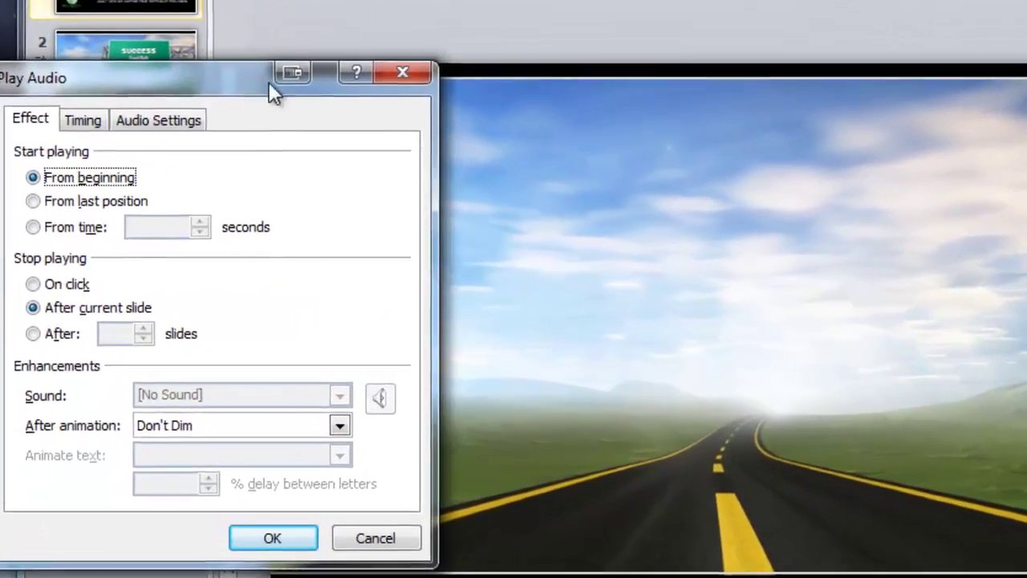
left_click_drag(313, 128, 744, 95)
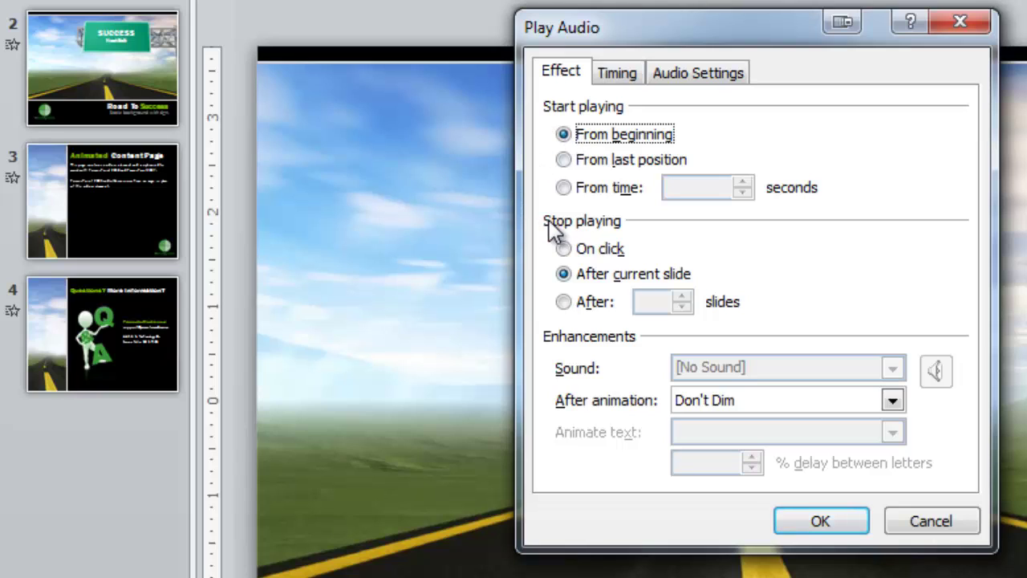
left_click(564, 302)
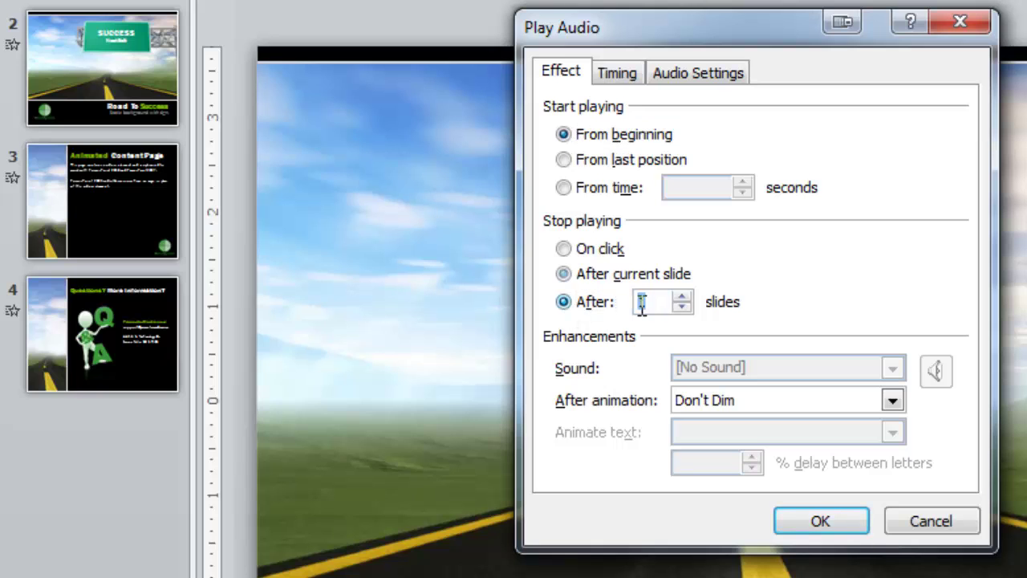
left_click(682, 297)
left_click(681, 297)
left_click(681, 297)
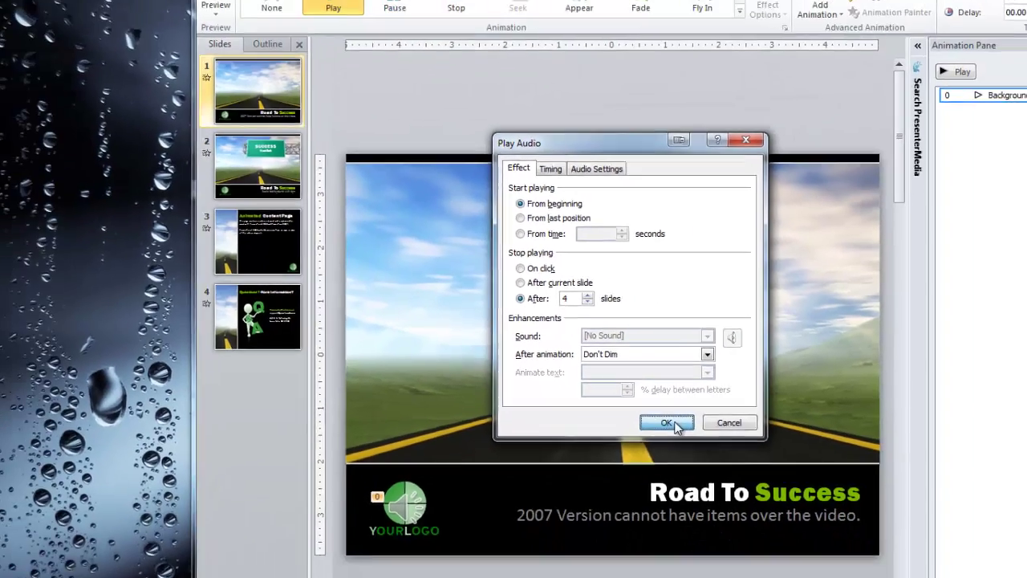
left_click(835, 523)
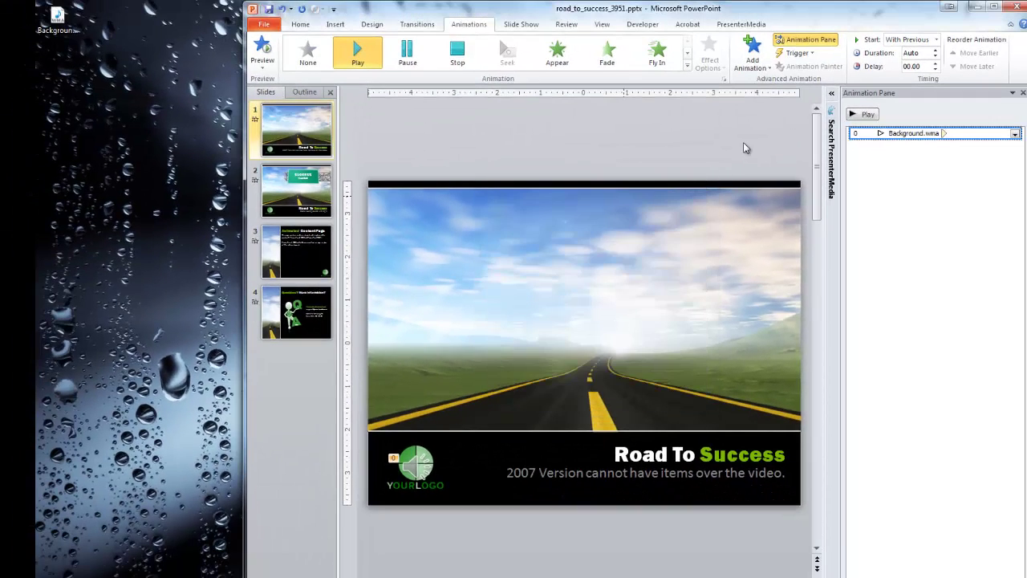
left_click(522, 24)
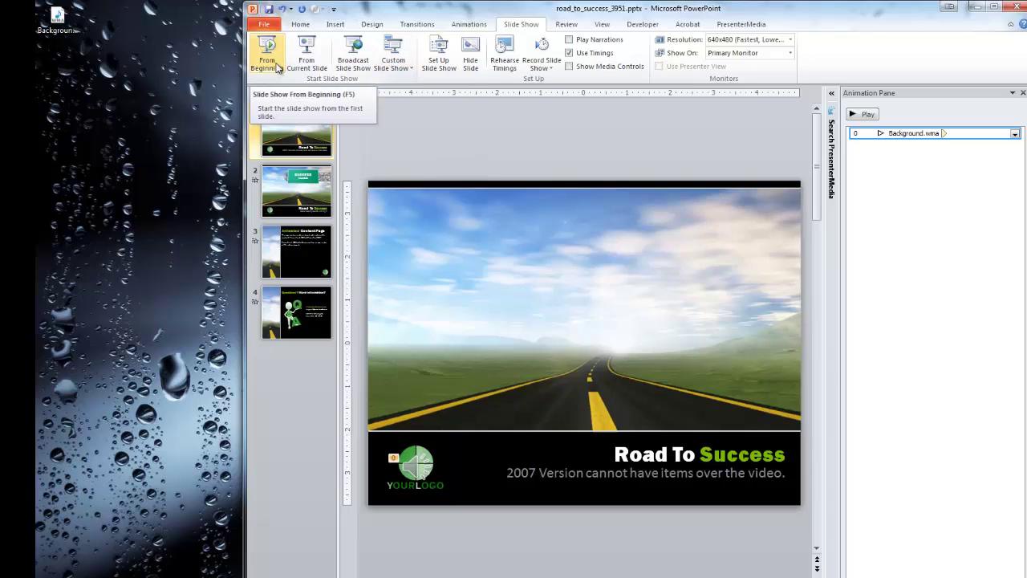
left_click(438, 54)
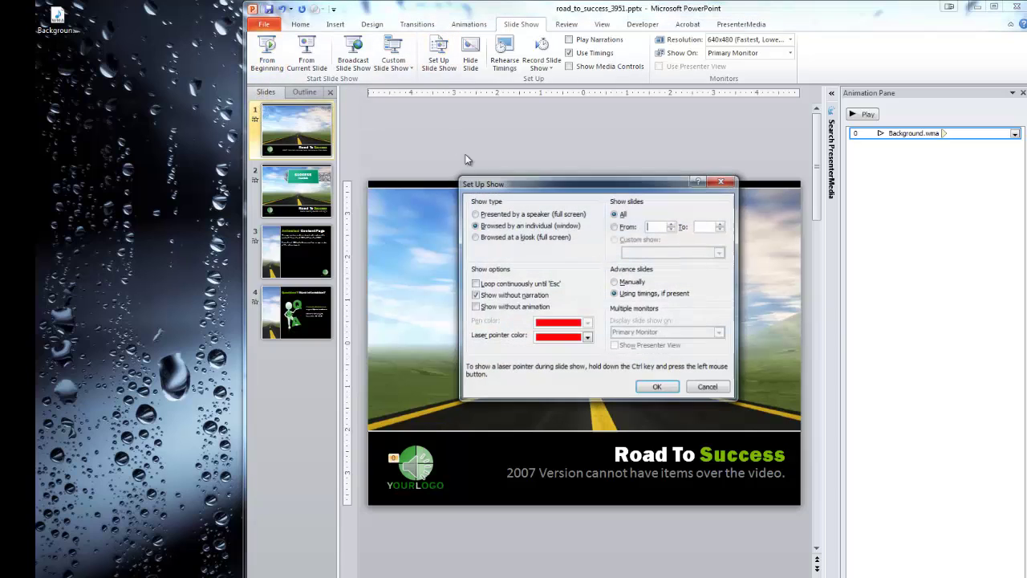
left_click(647, 389)
left_click(265, 56)
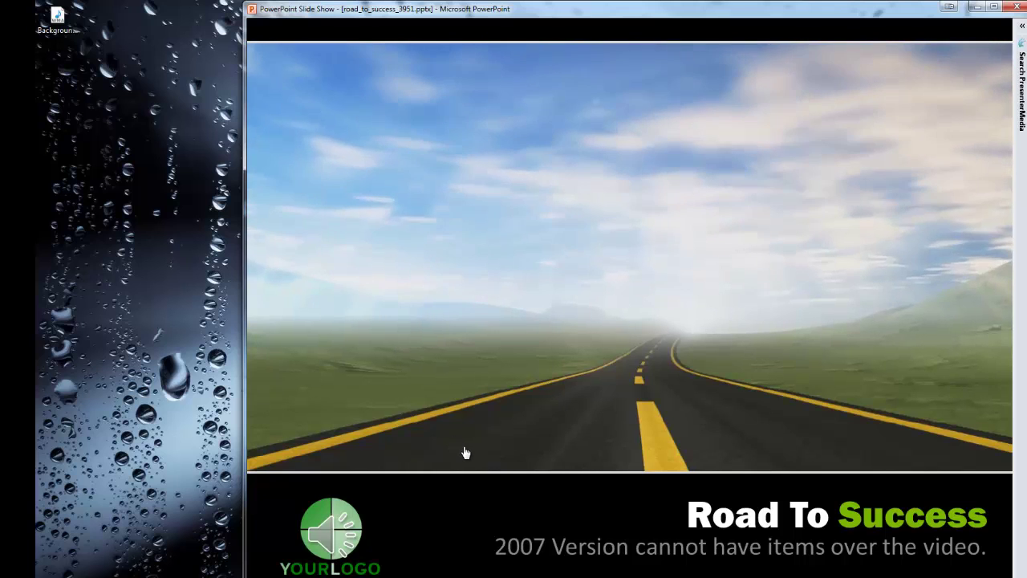
left_click(503, 455)
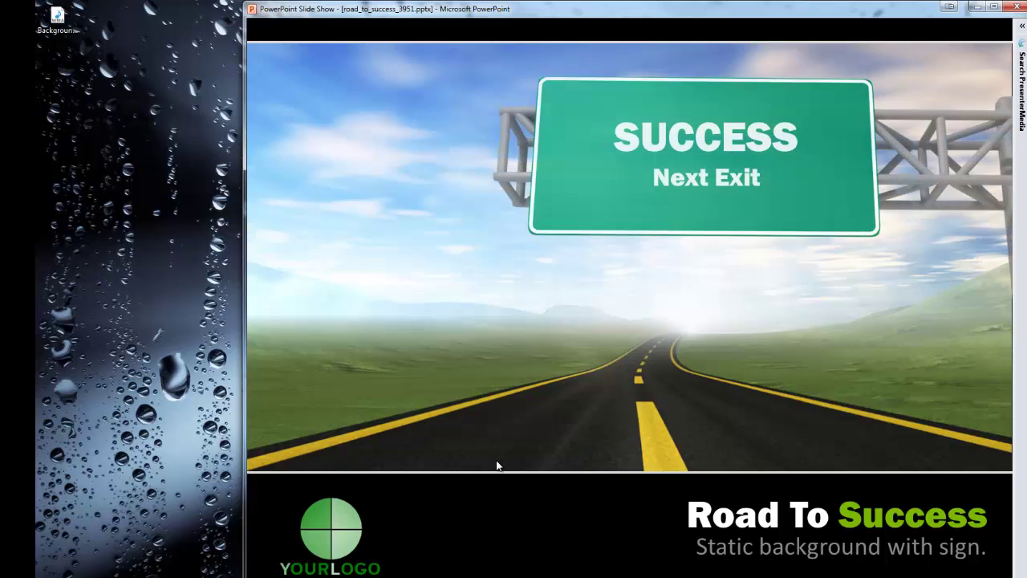
key("Escape")
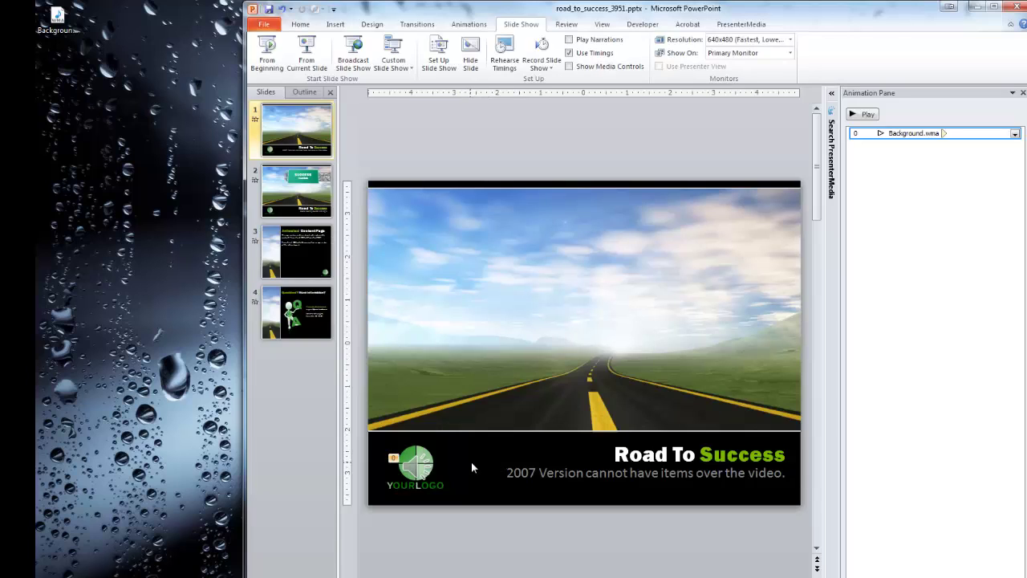
Save the presentation to the Desktop as the Windows Media Video Demo.wmv.
left_click(265, 27)
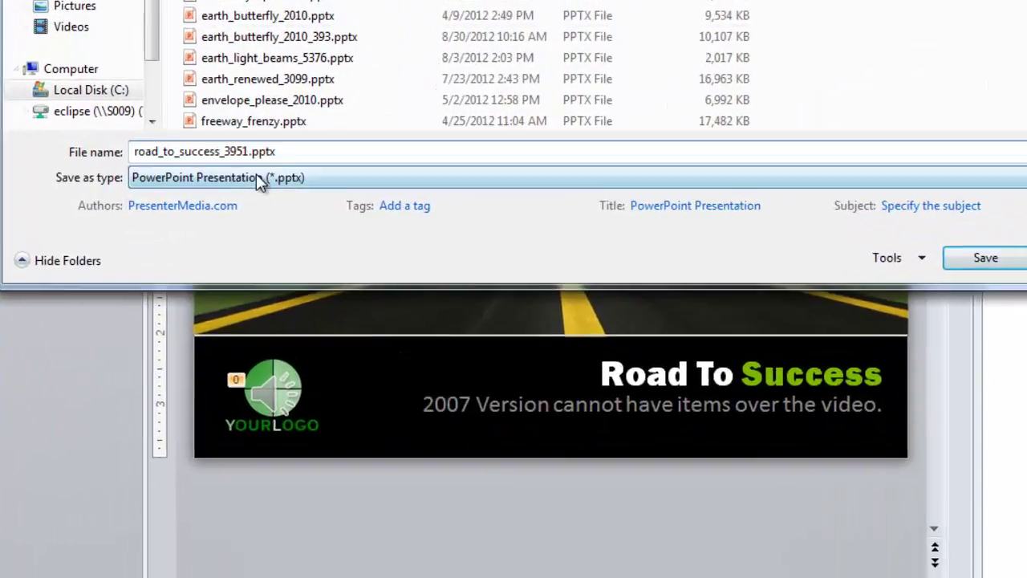
left_click(256, 177)
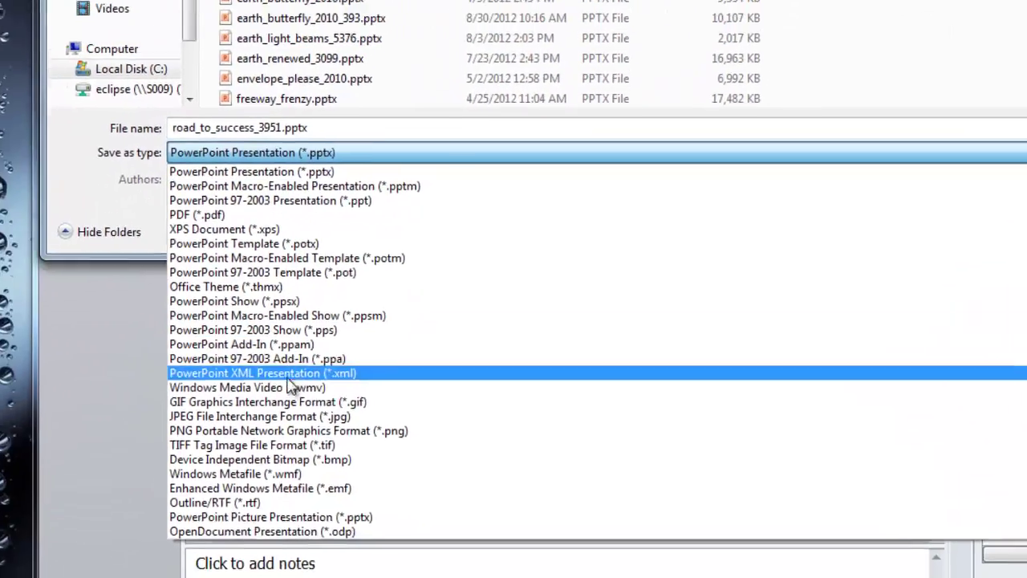
left_click(325, 439)
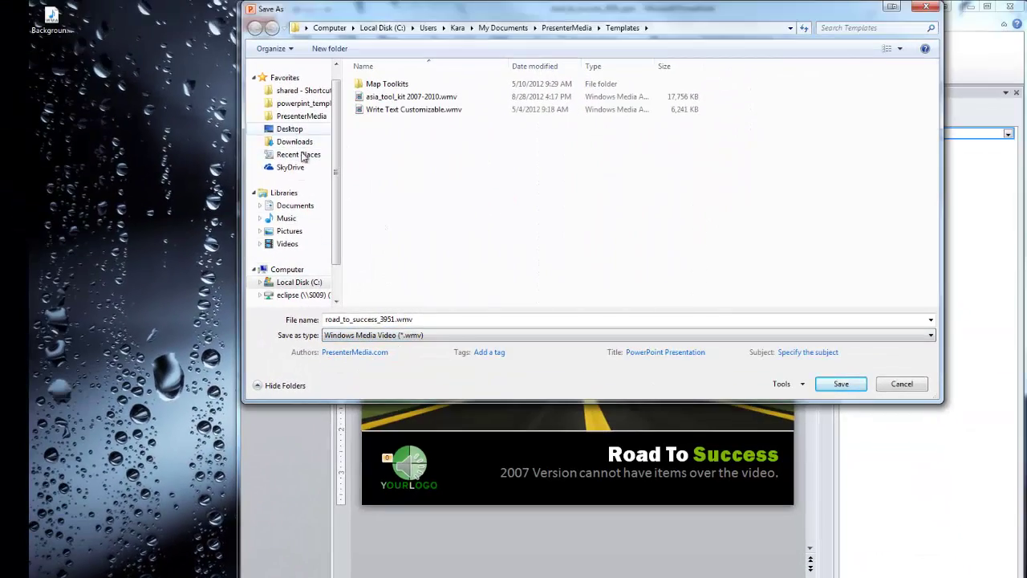
left_click(289, 128)
left_click(430, 321)
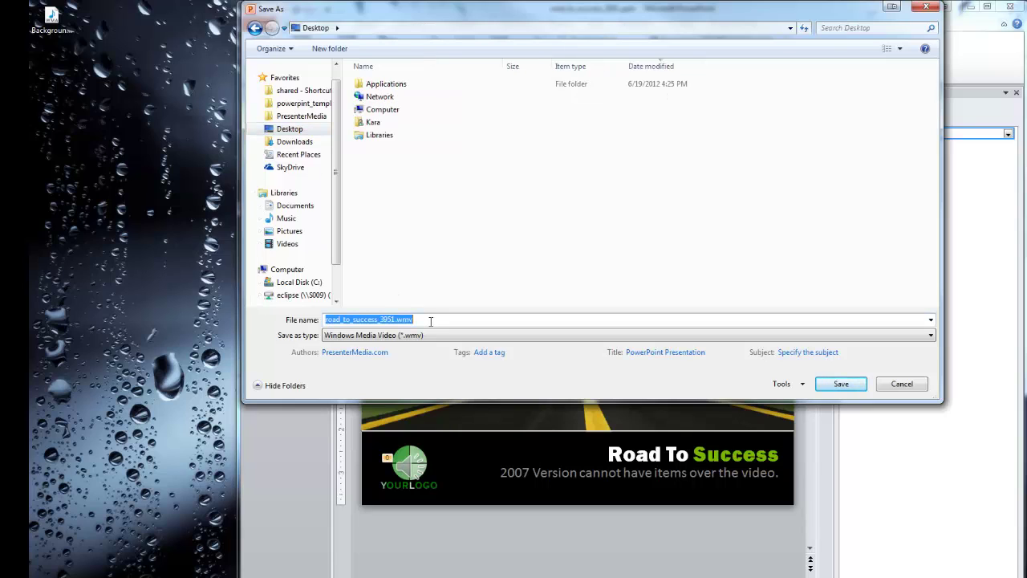
type("Demo")
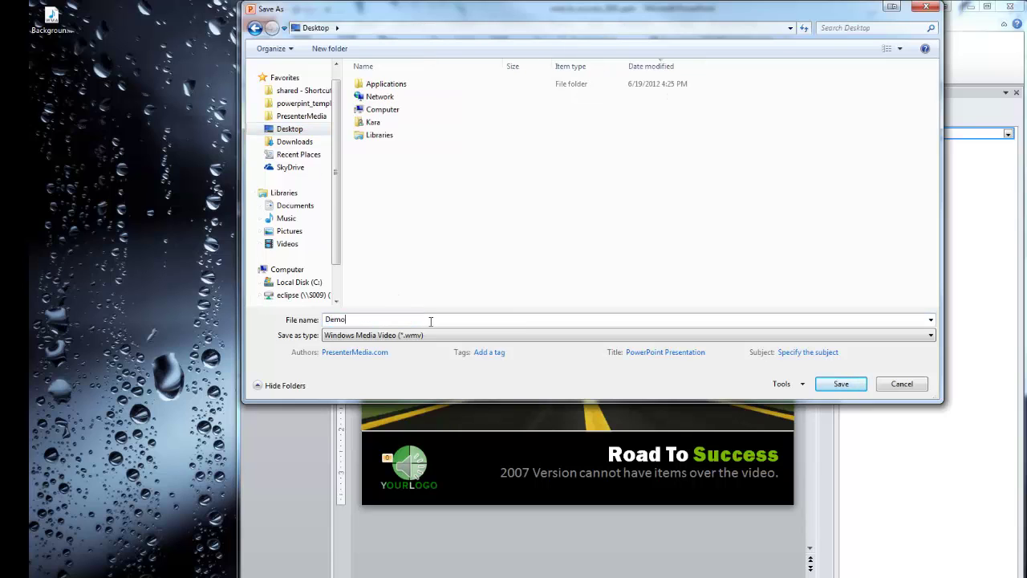
left_click(835, 386)
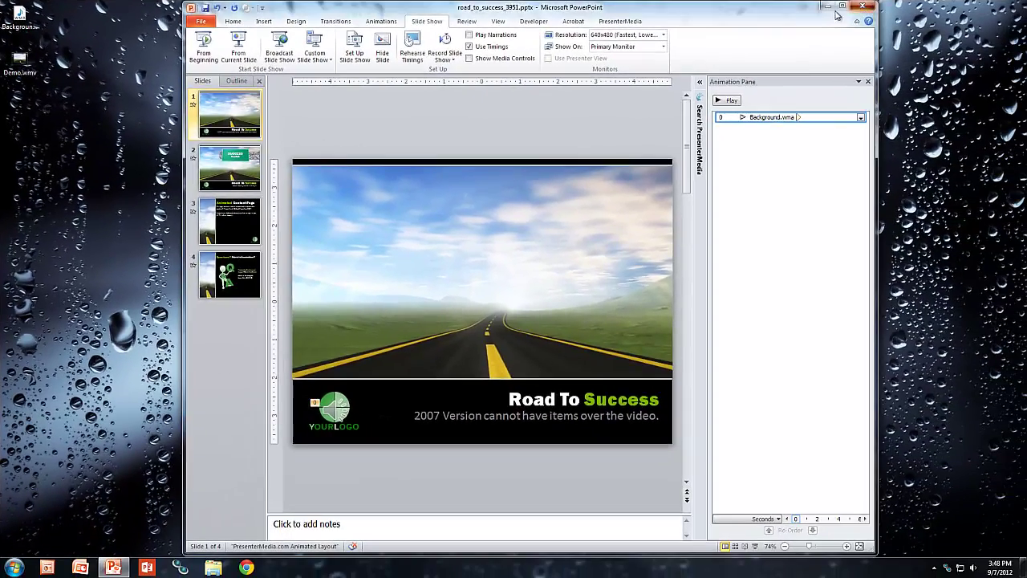
Close PowerPoint, then play Demo.wmv in Windows Media Player to the SUCCESS slide, pause, and close.
left_click(990, 17)
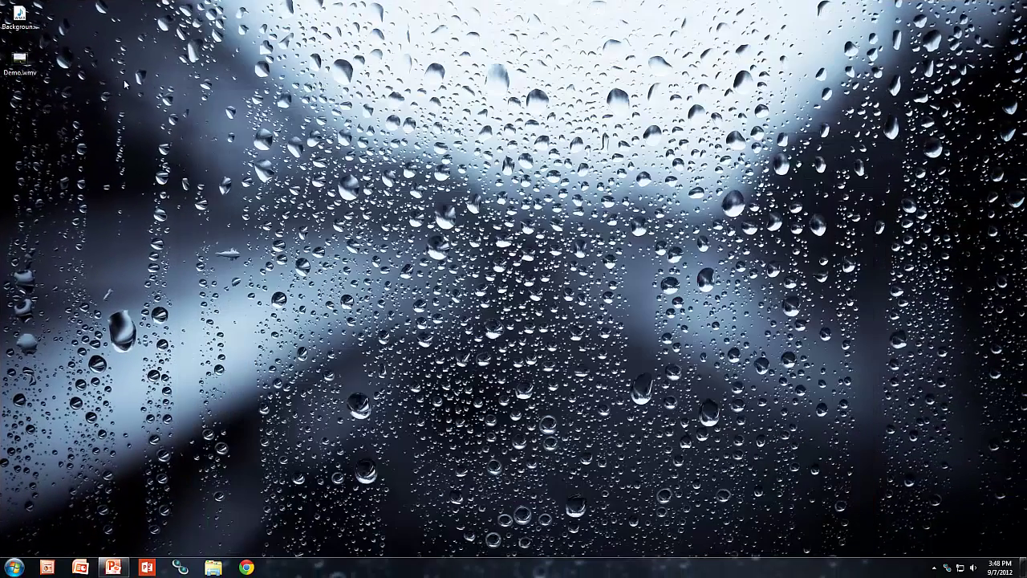
left_click_drag(19, 60, 507, 154)
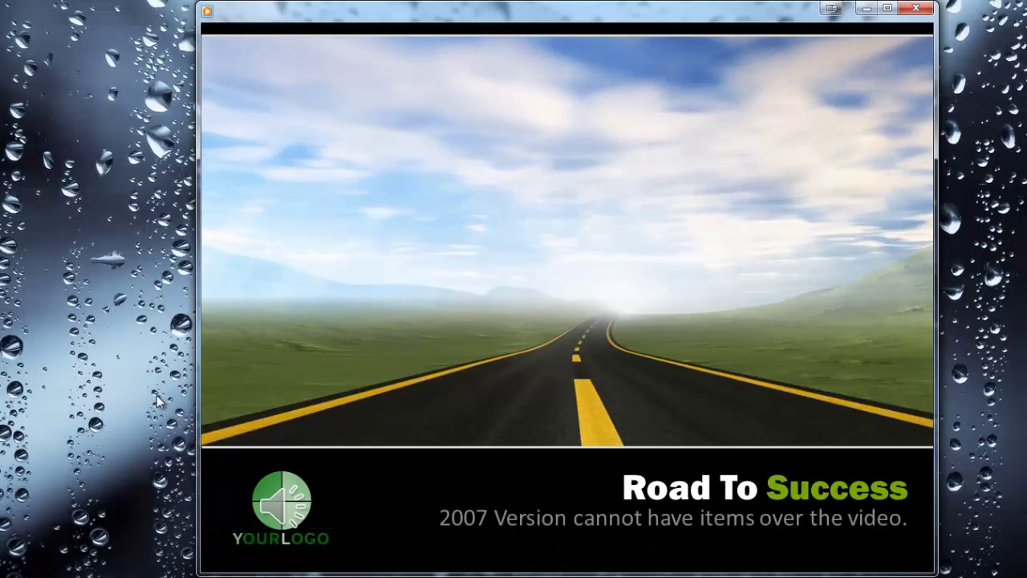
mouse_move(196, 471)
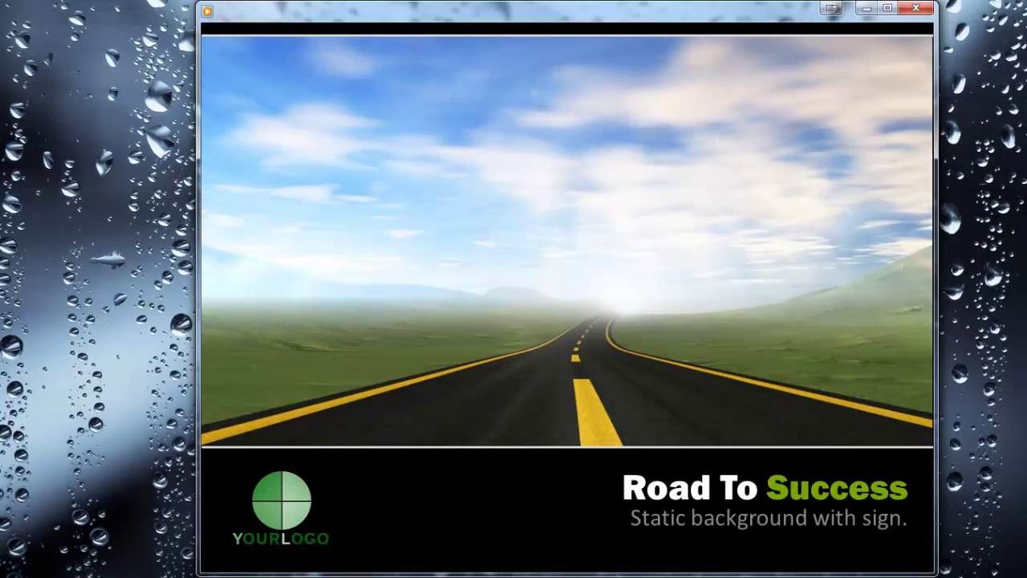
mouse_move(560, 553)
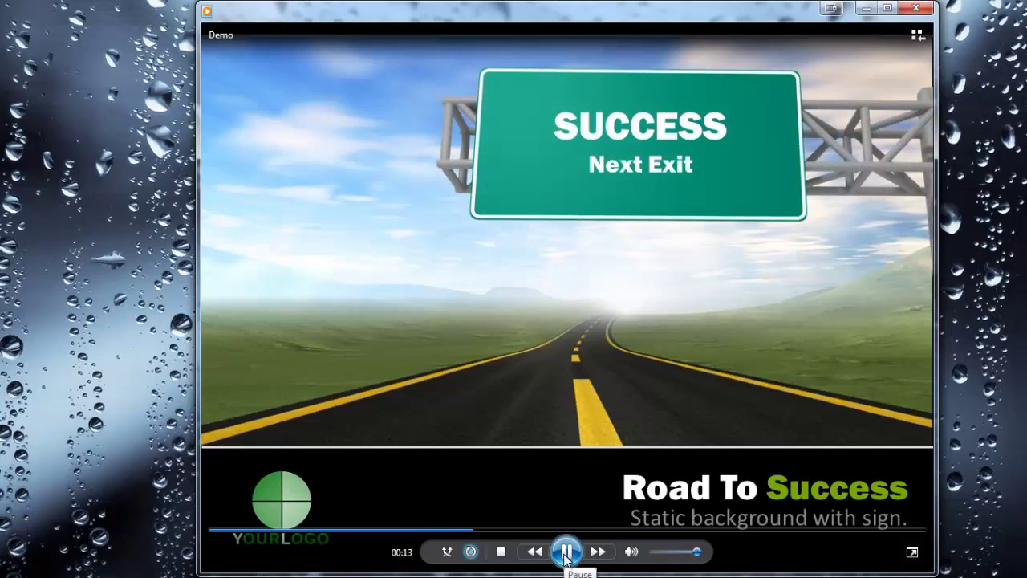
left_click(566, 552)
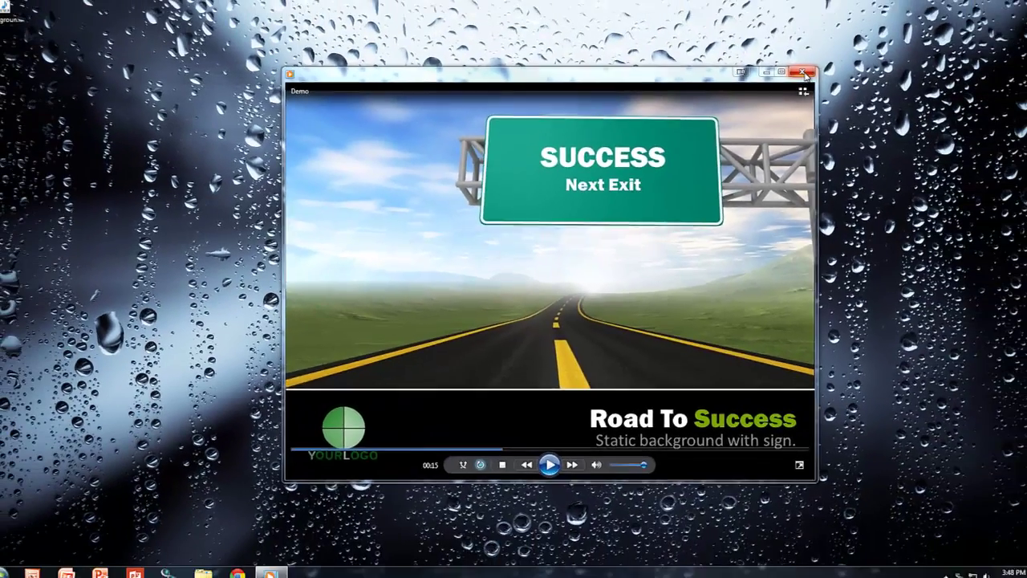
key("alt+F4")
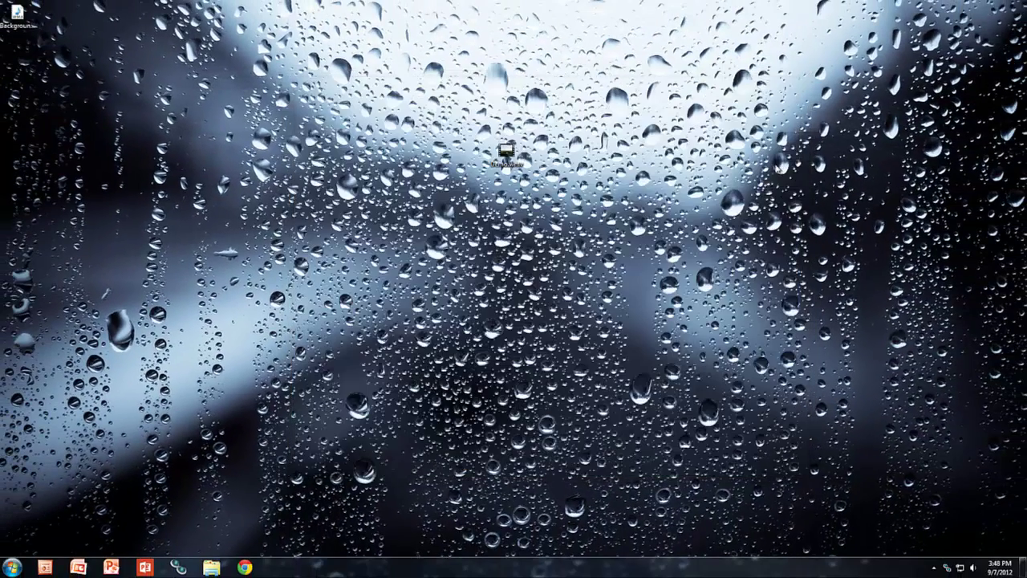